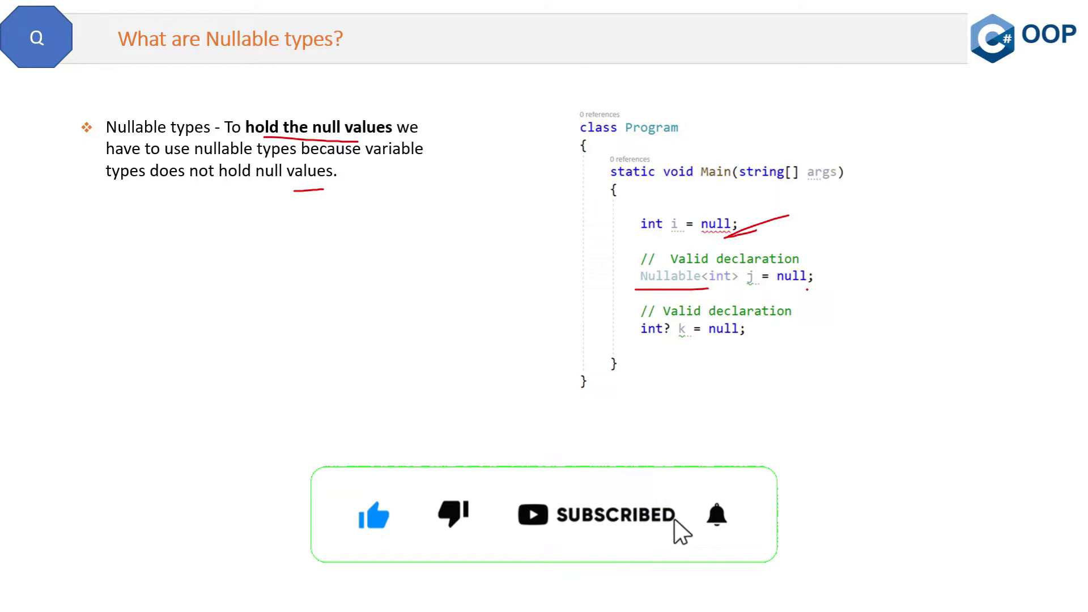
Tick the Nullable<int> declaration on the slide with the pen to mark it valid.
drag(804, 281, 846, 277)
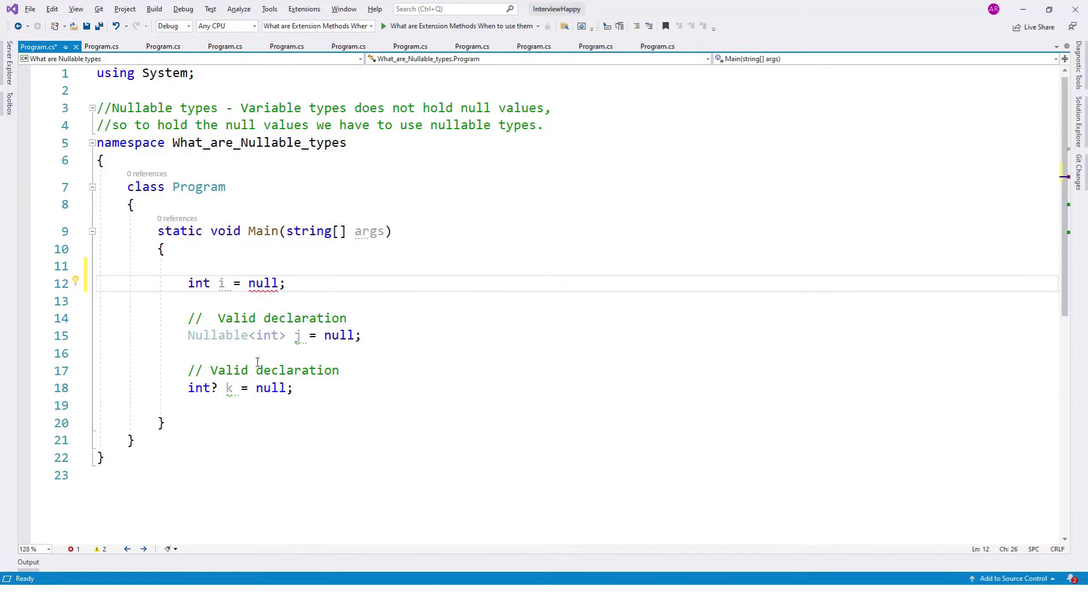
click(258, 388)
click(324, 335)
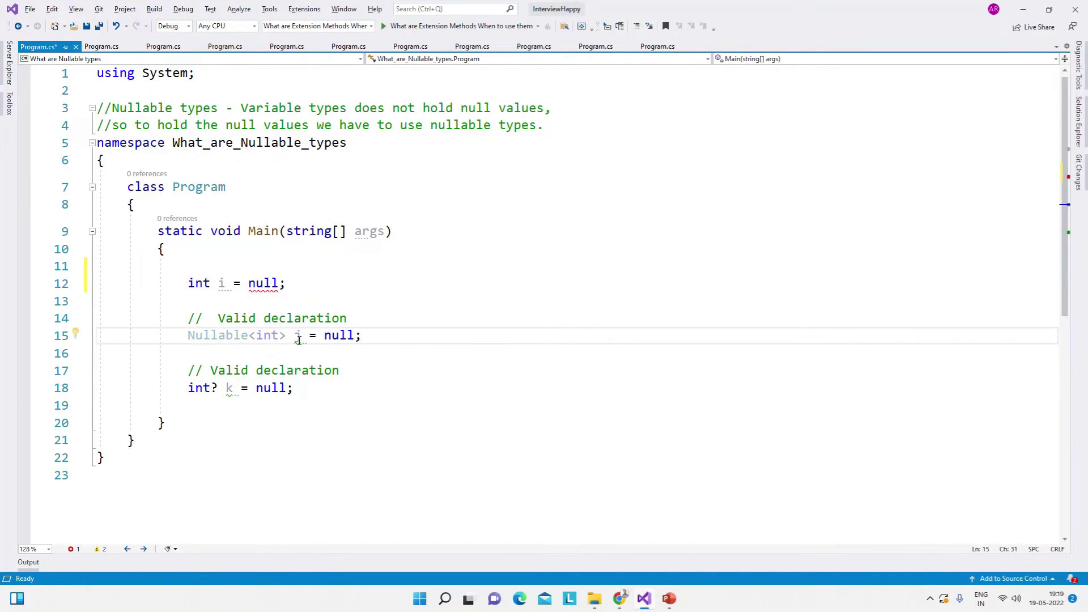
click(180, 318)
drag(180, 318, 347, 391)
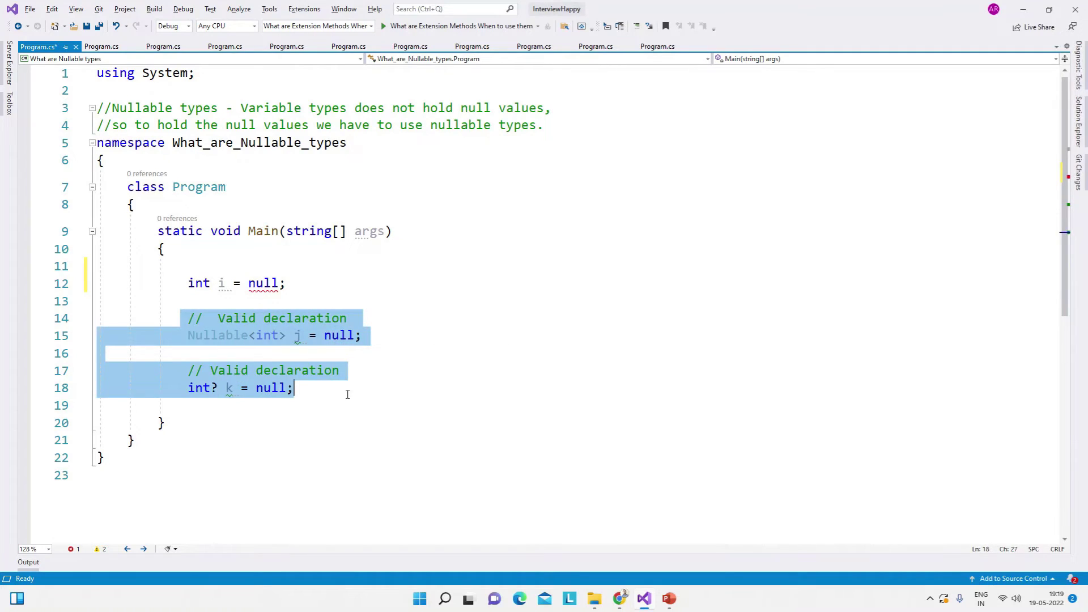
click(347, 391)
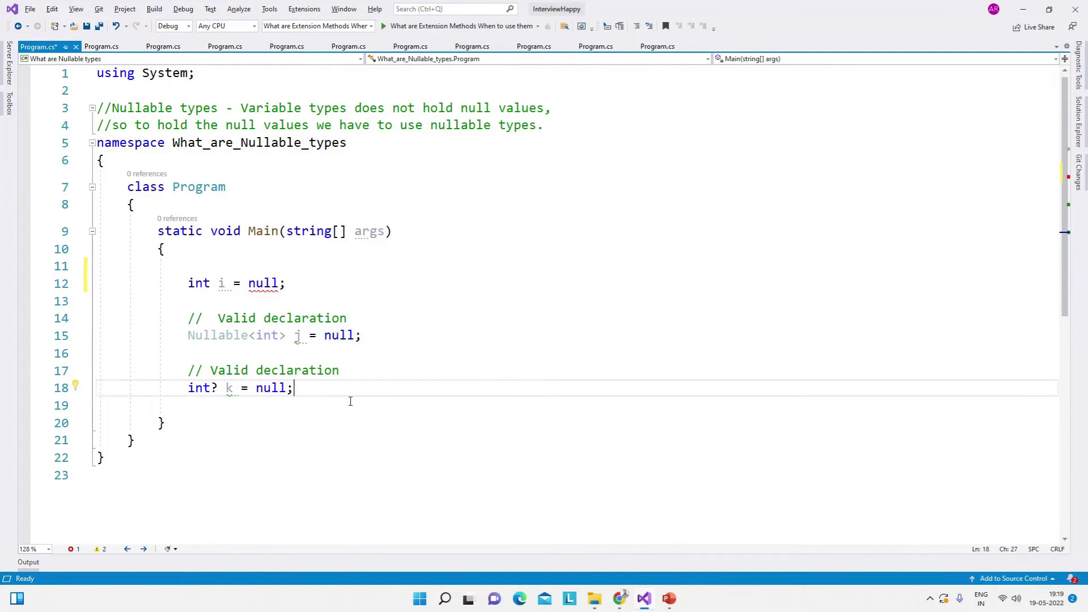
drag(295, 389, 185, 372)
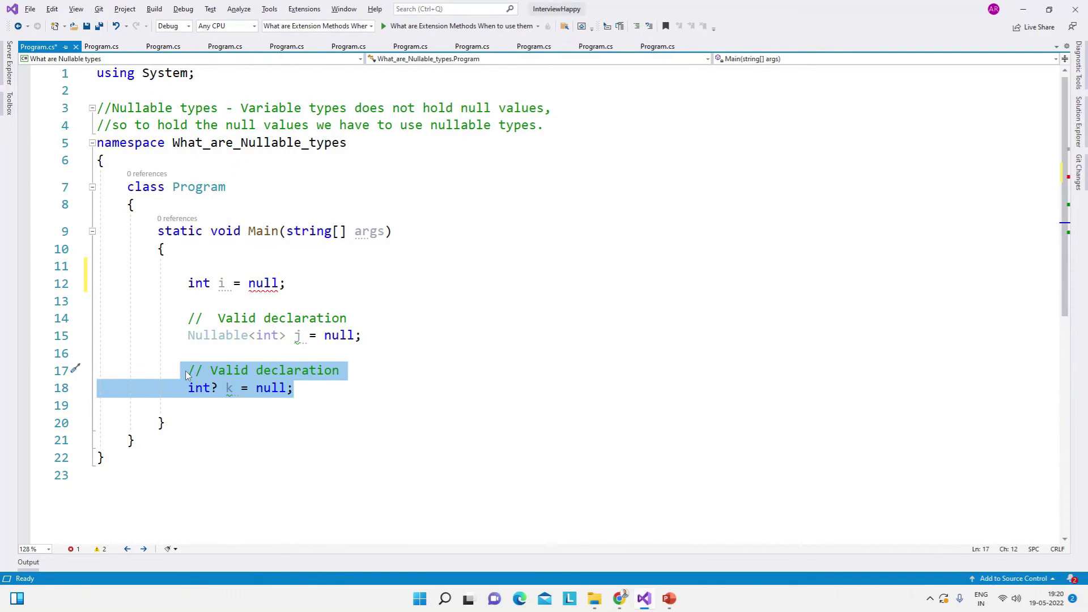
click(185, 371)
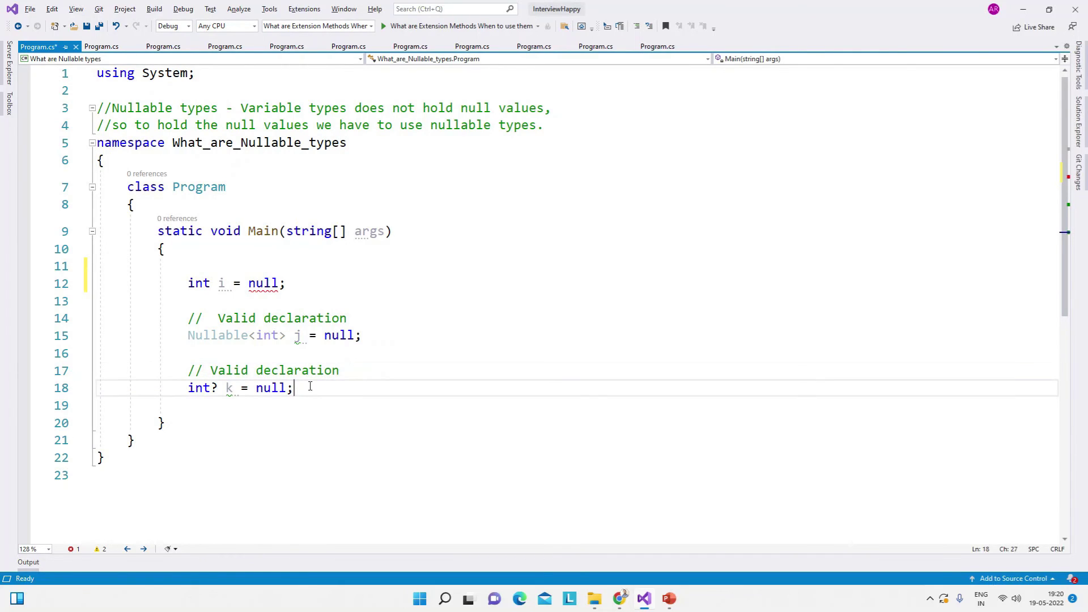
drag(296, 388, 188, 371)
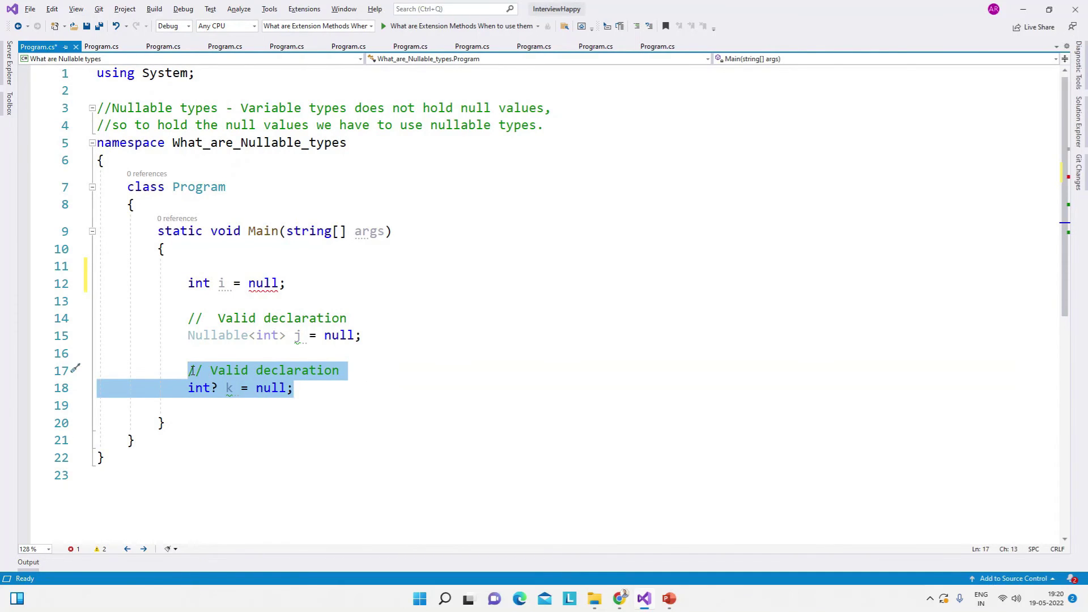